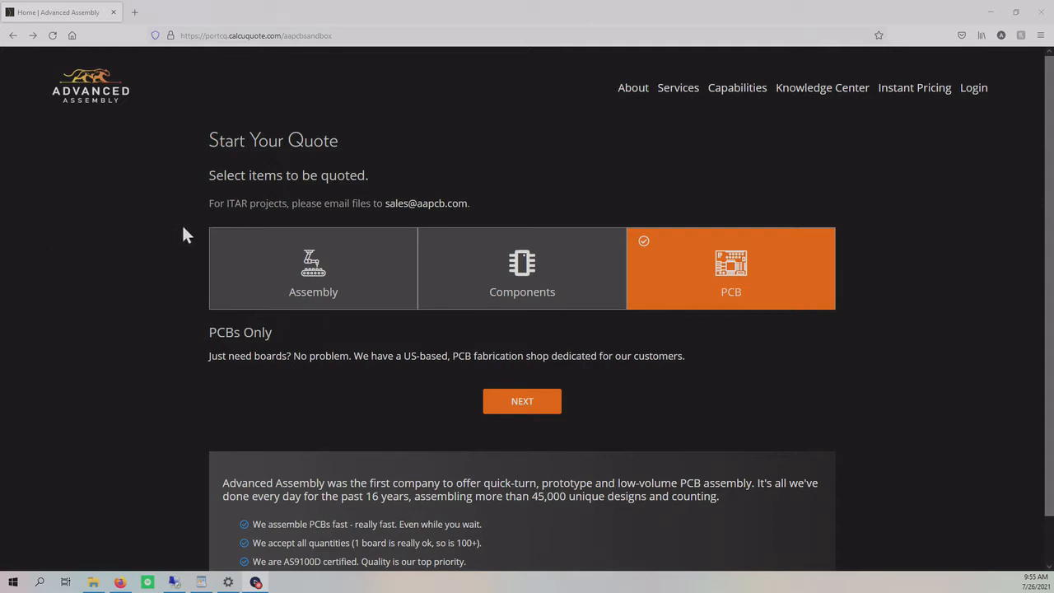
- Try adding components to the PCB-only quote selection
{"action": "left_click", "coordinate": [454, 260]}
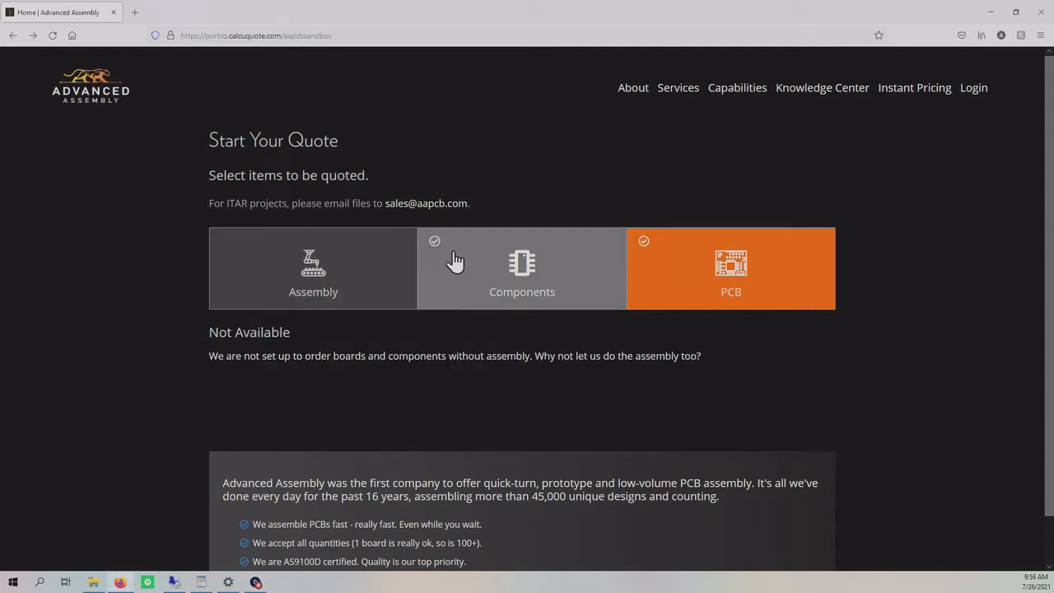
{"action": "left_click", "coordinate": [454, 260]}
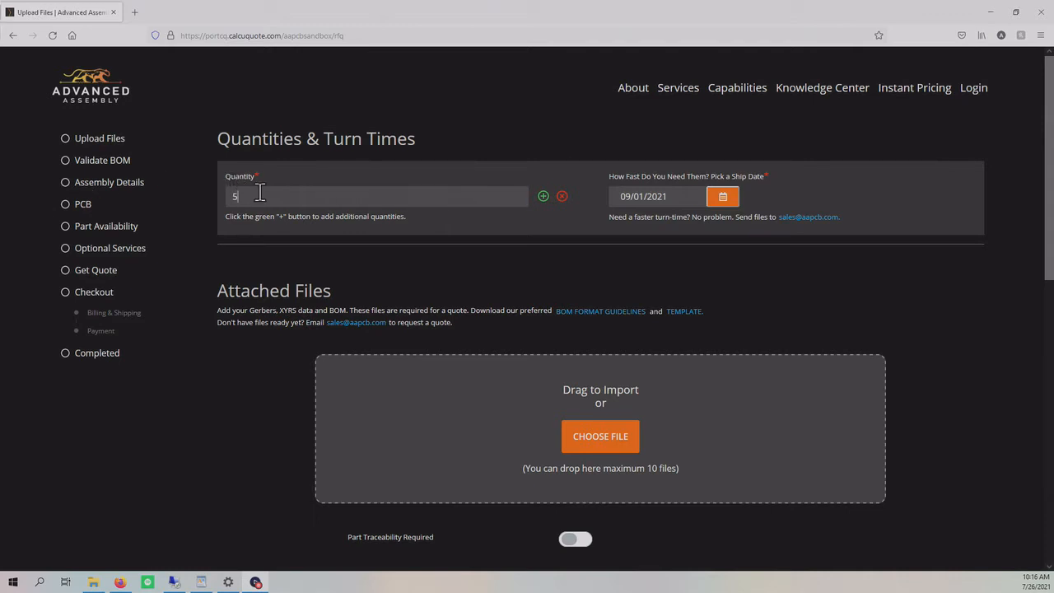
- Enter 5 as the quantity for the quote
{"action": "left_click", "coordinate": [259, 195]}
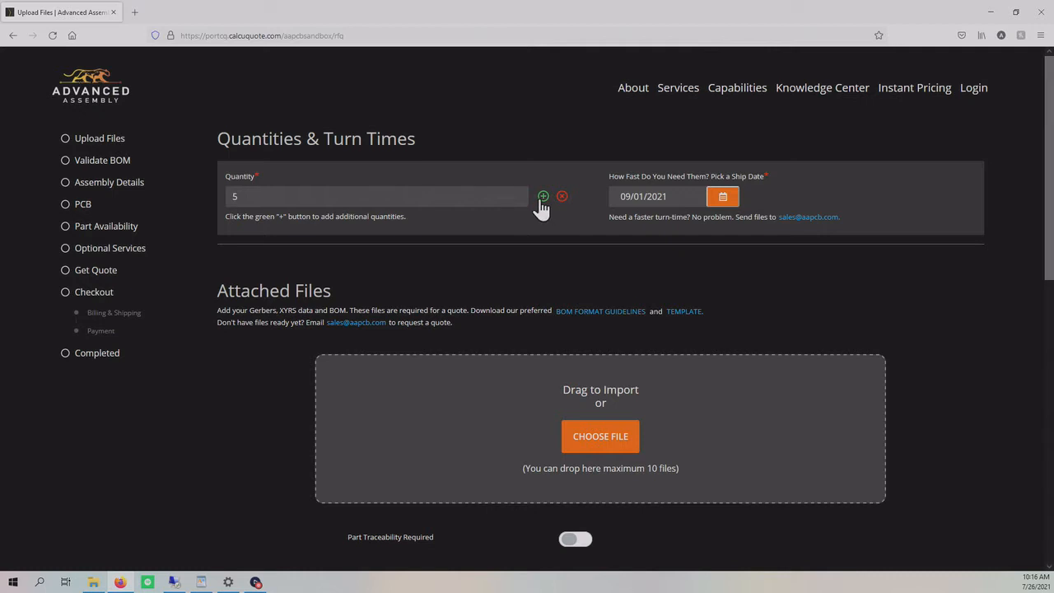
- Add two extra quantity lines to the quote and remove both of them again
{"action": "left_click", "coordinate": [542, 196]}
{"action": "left_click", "coordinate": [543, 279]}
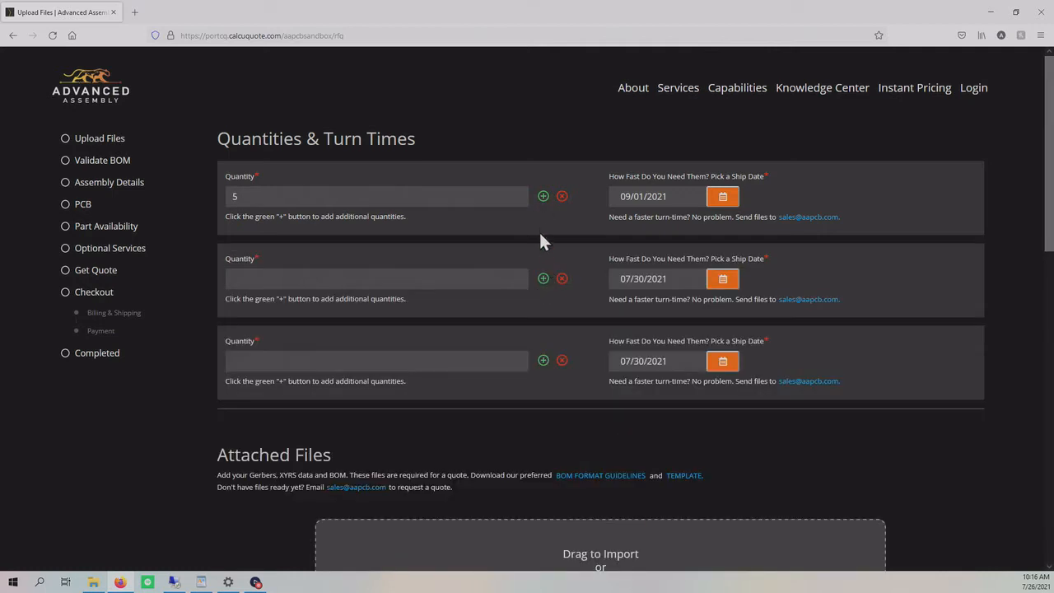
{"action": "left_click", "coordinate": [561, 278]}
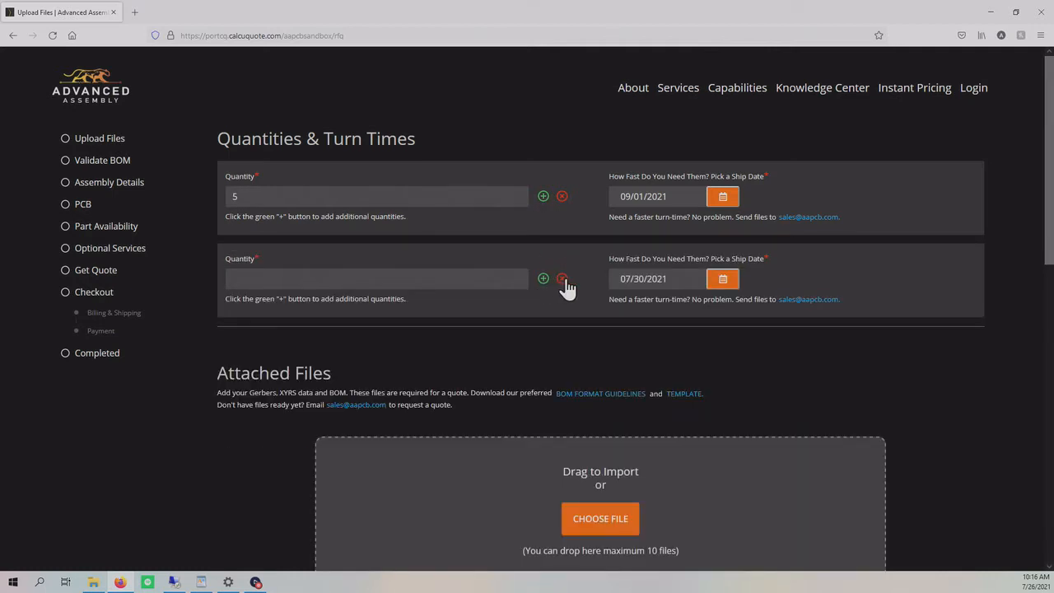
{"action": "left_click", "coordinate": [561, 278]}
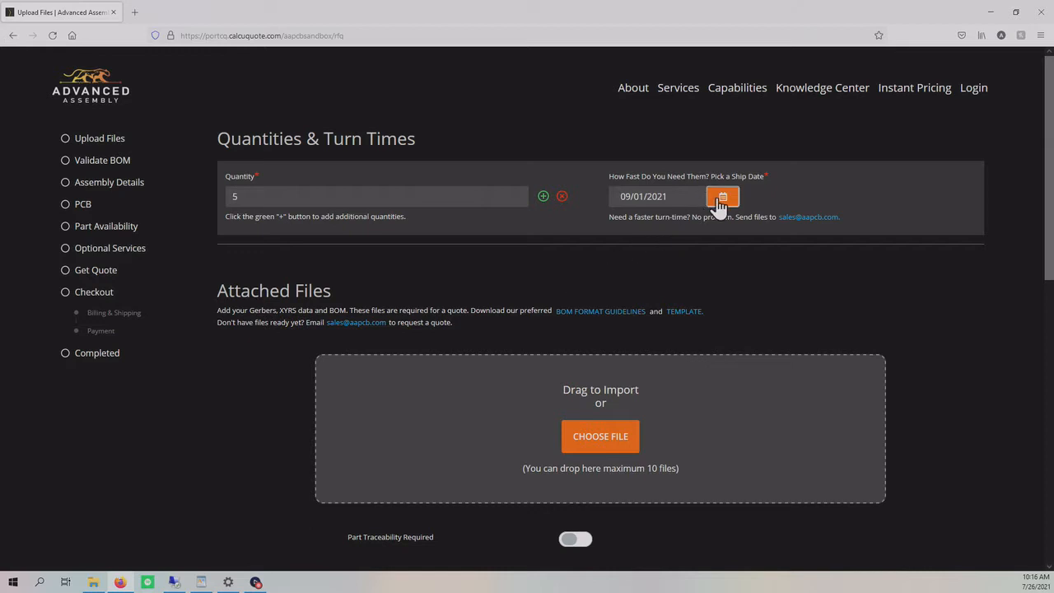
- Pick September 15, 2021 as the ship date for the quantity of 5
{"action": "left_click", "coordinate": [719, 199]}
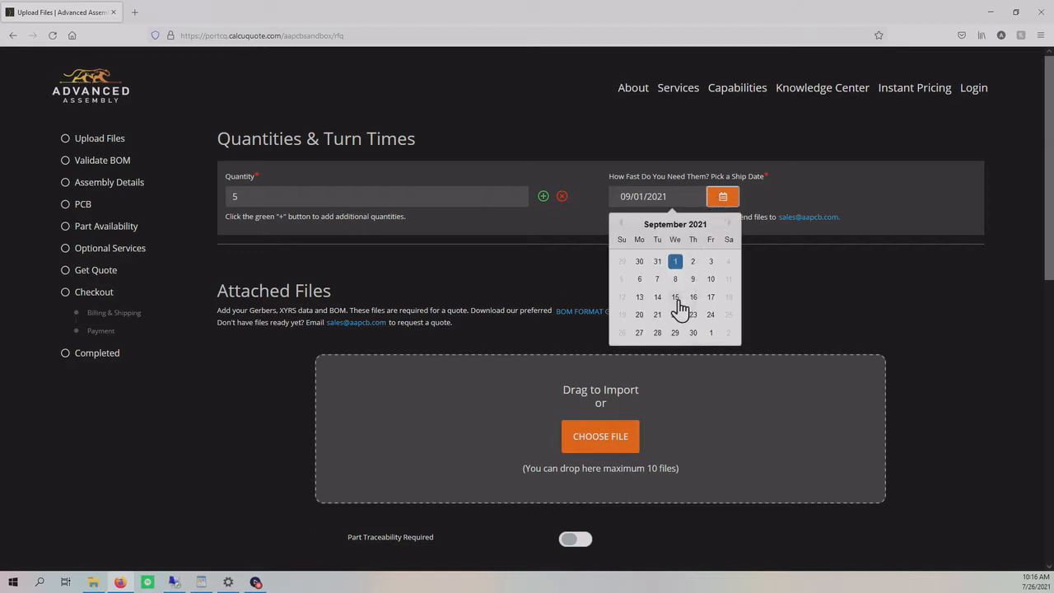
{"action": "left_click", "coordinate": [675, 298]}
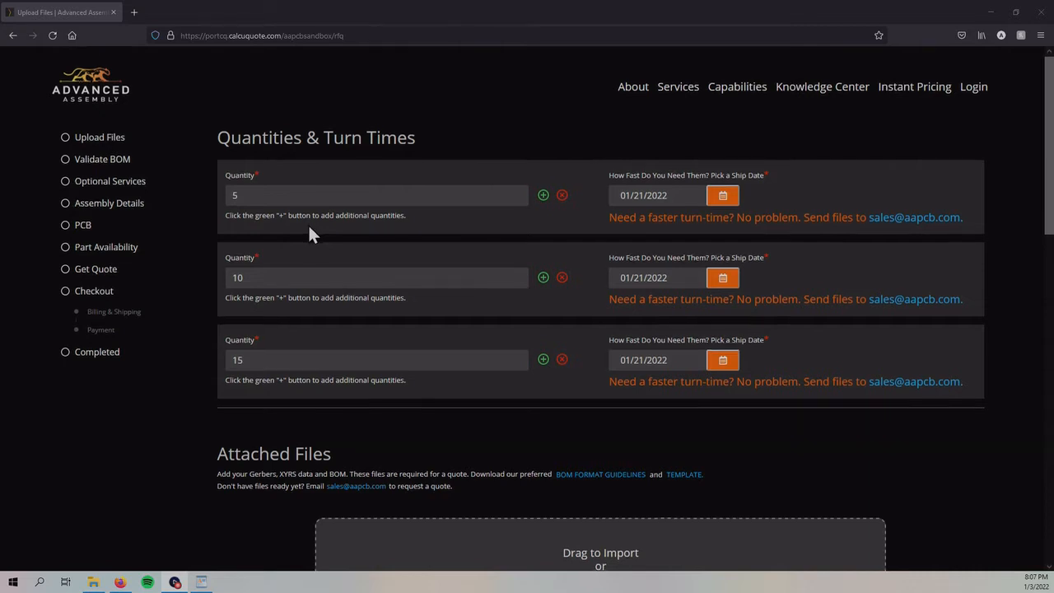
- Assign the BOM file type to the uploaded NewBOM.csv in the attached files
{"action": "scroll", "coordinate": [309, 226], "scroll_direction": "down", "scroll_amount": 5}
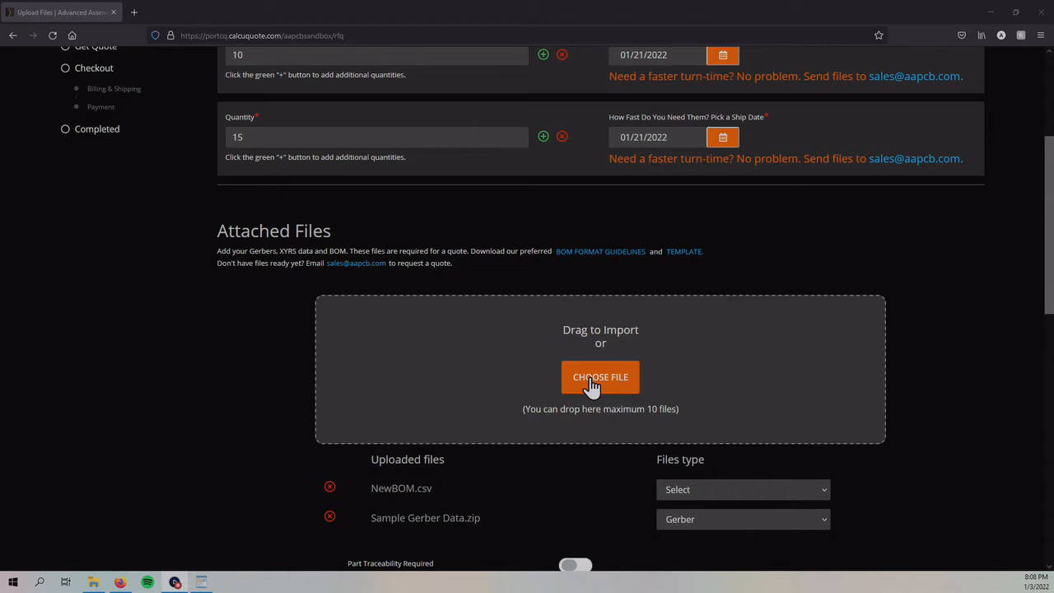
{"action": "scroll", "coordinate": [607, 384], "scroll_direction": "down", "scroll_amount": 3}
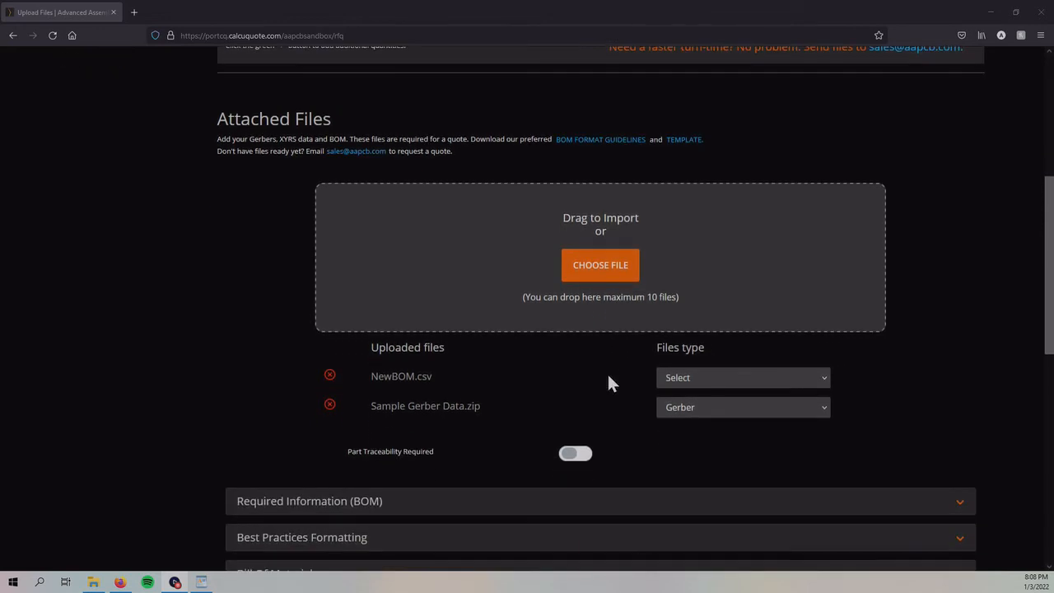
{"action": "left_click", "coordinate": [712, 377]}
{"action": "left_click", "coordinate": [691, 413]}
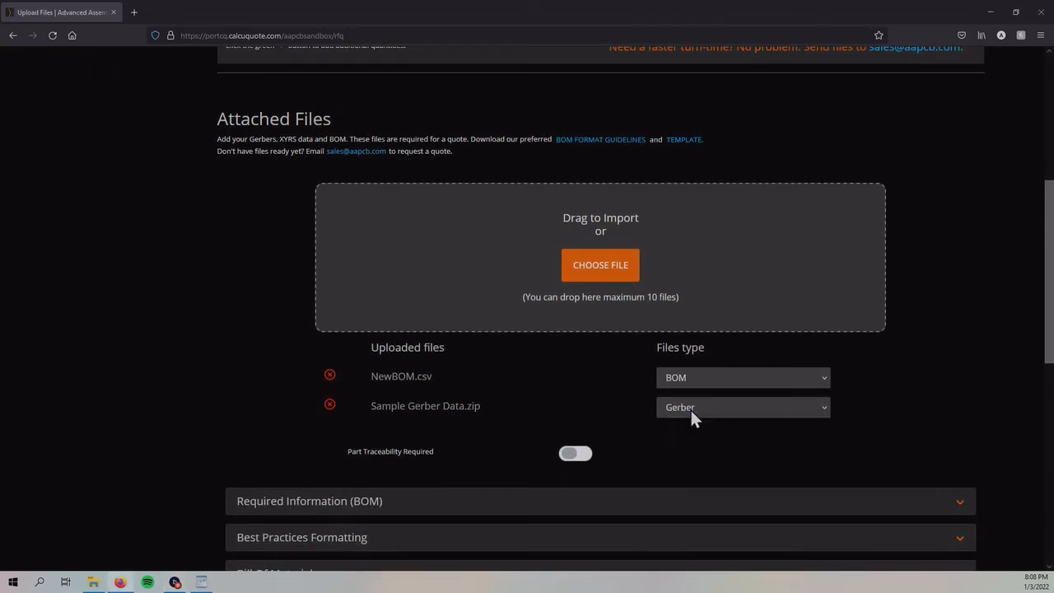
- Review the attached files and contact info, and proceed to mapping the BOM
{"action": "scroll", "coordinate": [640, 369], "scroll_direction": "up", "scroll_amount": 1}
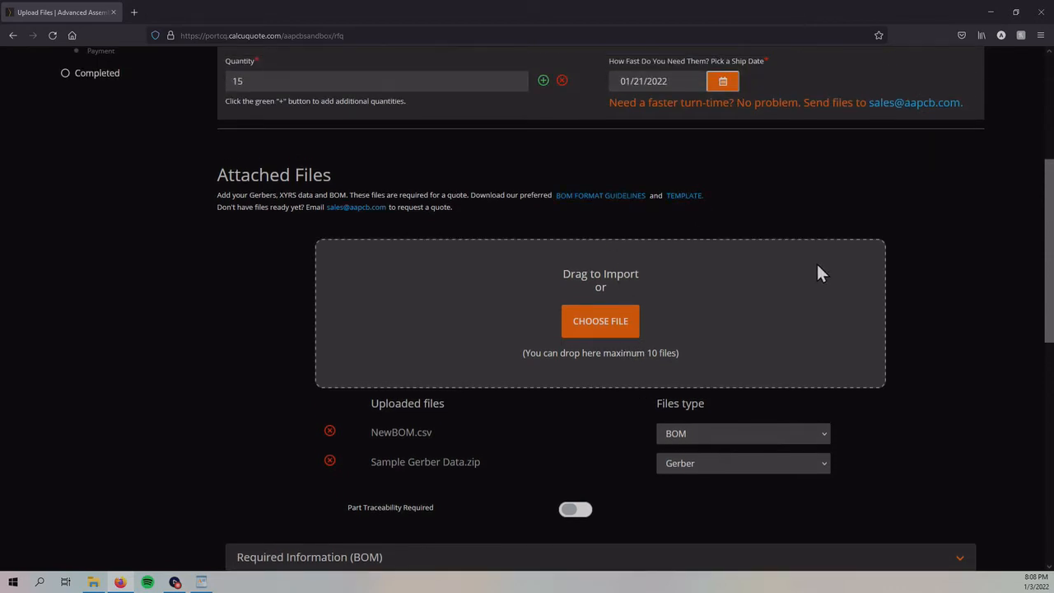
{"action": "scroll", "coordinate": [817, 275], "scroll_direction": "down", "scroll_amount": 5}
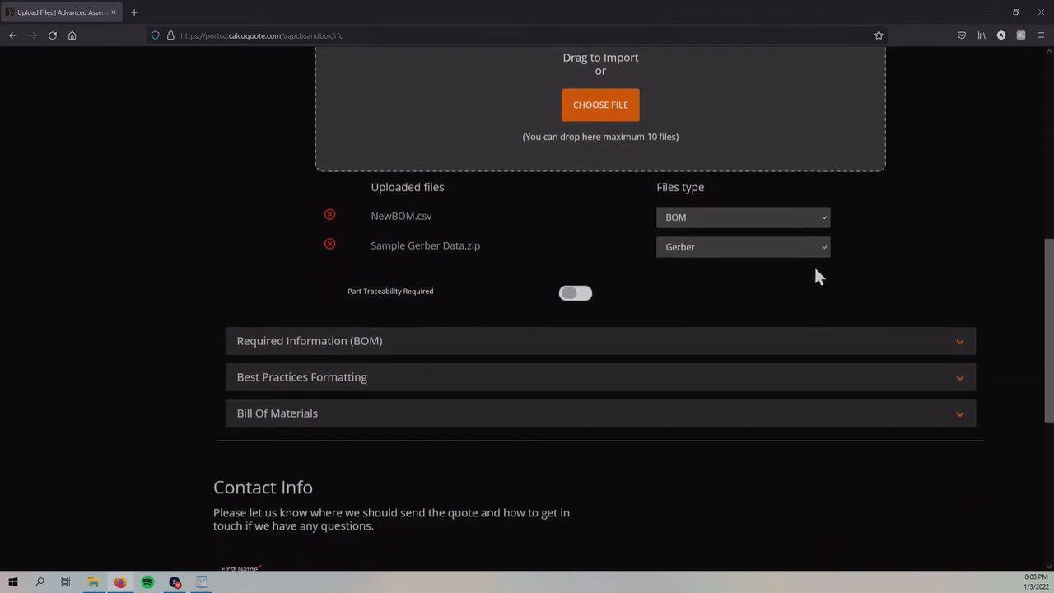
{"action": "scroll", "coordinate": [815, 276], "scroll_direction": "down", "scroll_amount": 3}
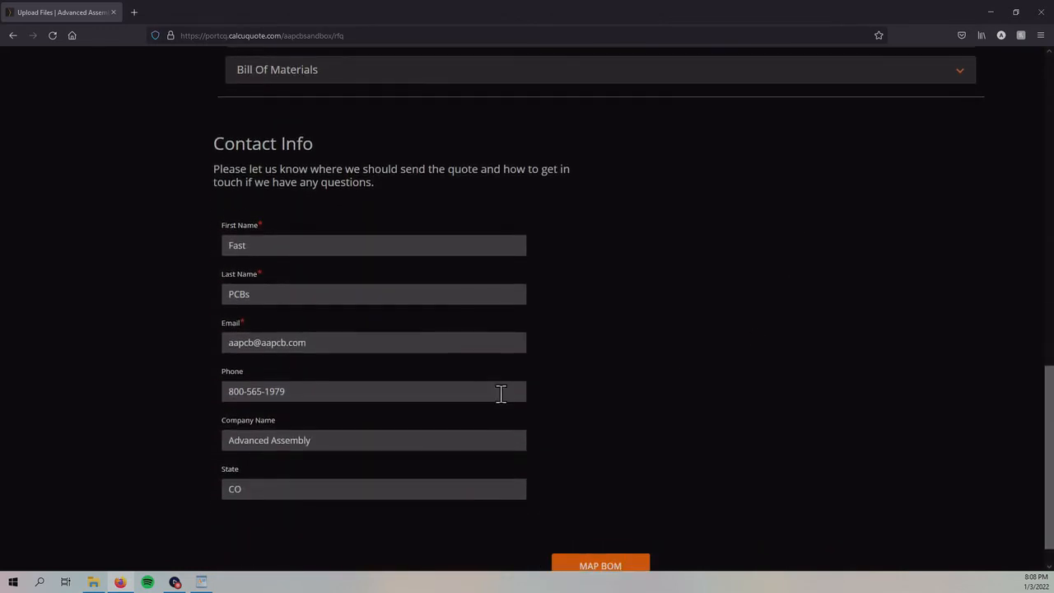
{"action": "scroll", "coordinate": [510, 342], "scroll_direction": "down", "scroll_amount": 1}
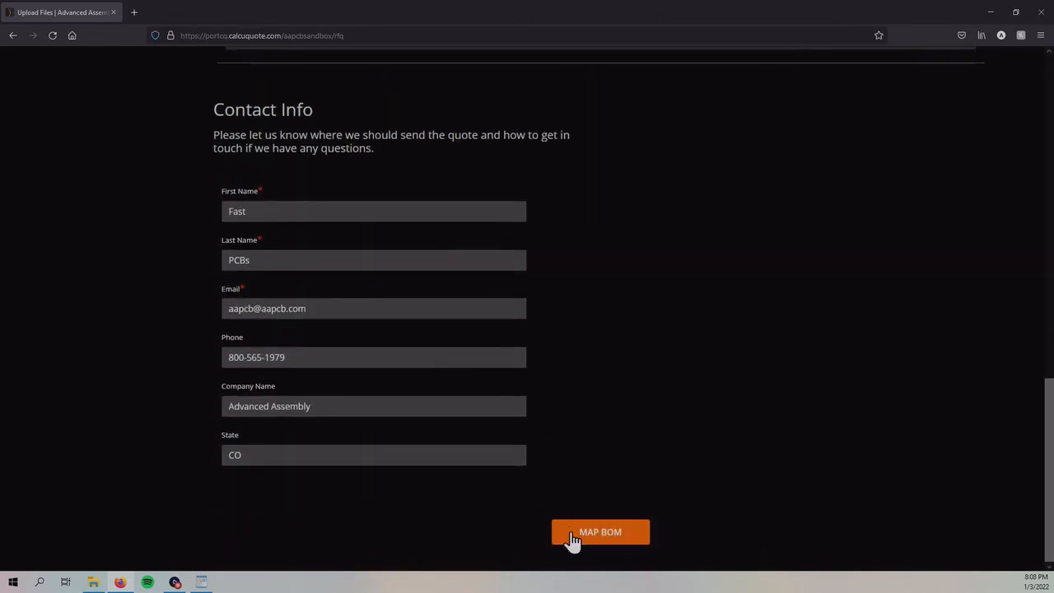
{"action": "left_click", "coordinate": [600, 532]}
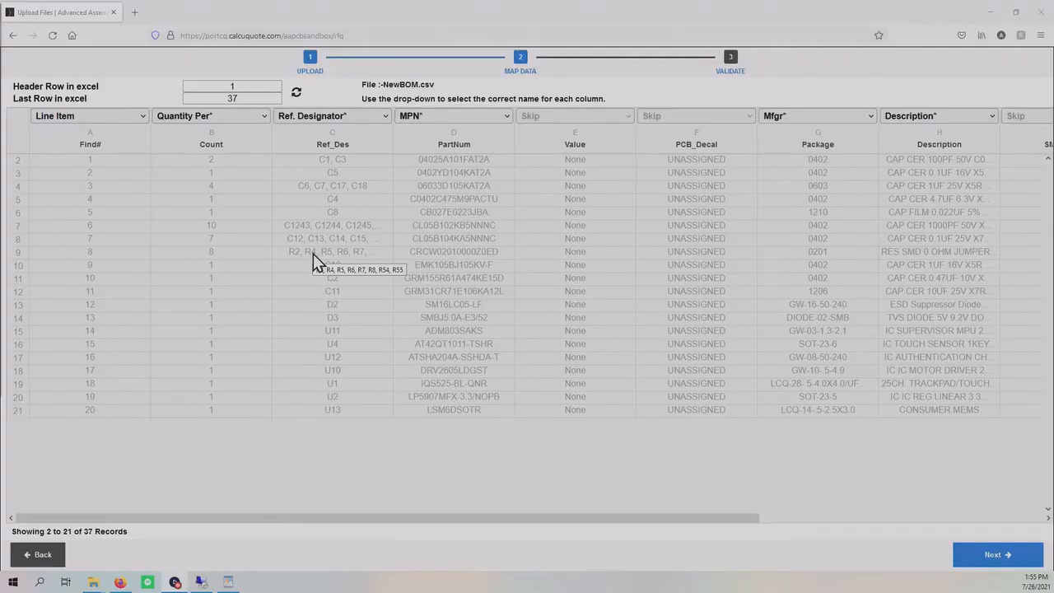
- Check the mapping choices for the Count and Value columns and continue to BOM validation with the existing mapping
{"action": "left_click", "coordinate": [246, 119]}
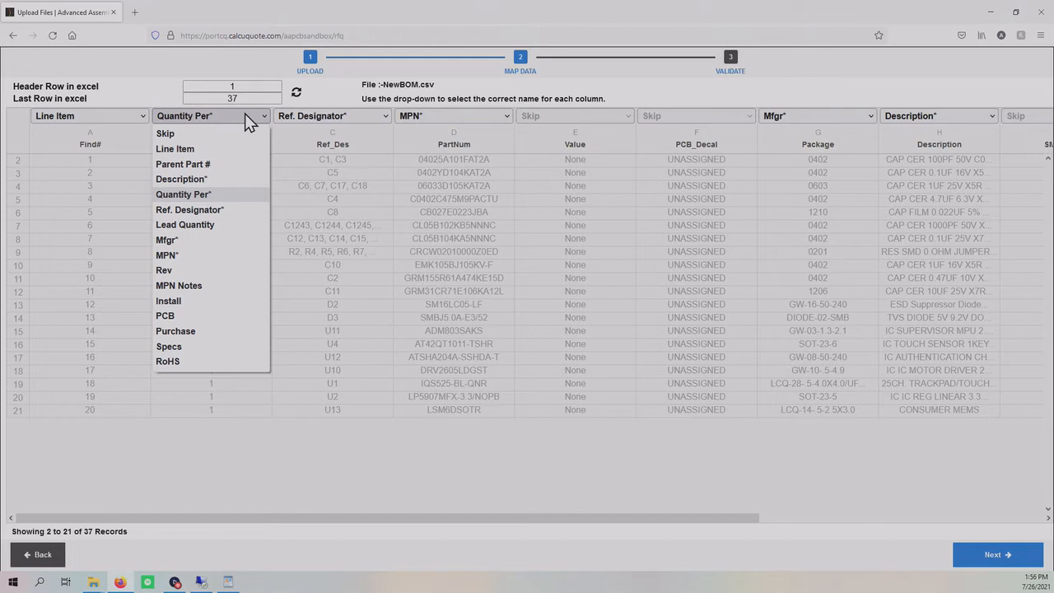
{"action": "left_click", "coordinate": [553, 120]}
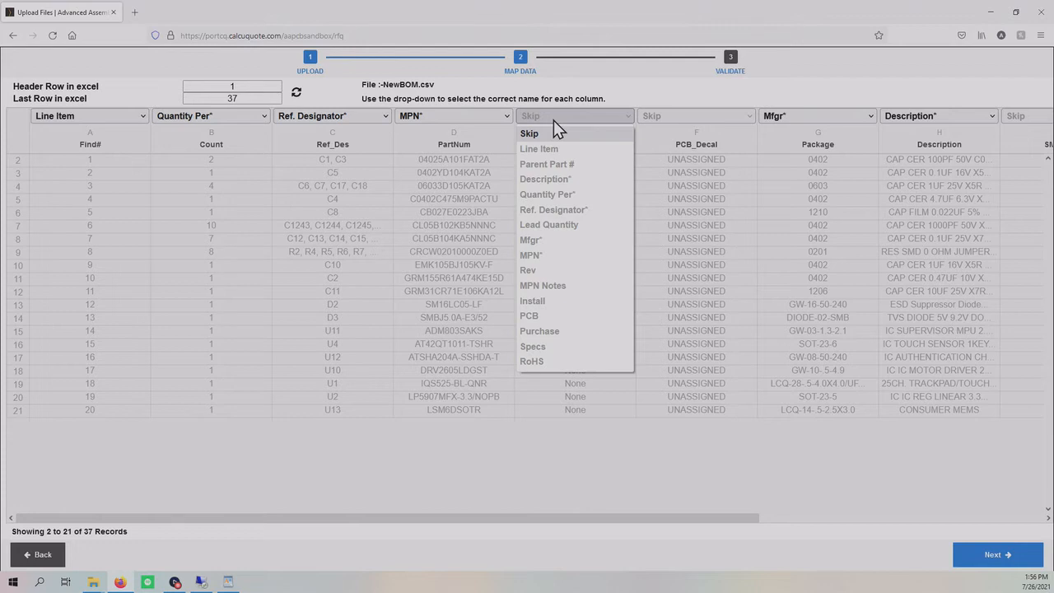
{"action": "left_click", "coordinate": [553, 120]}
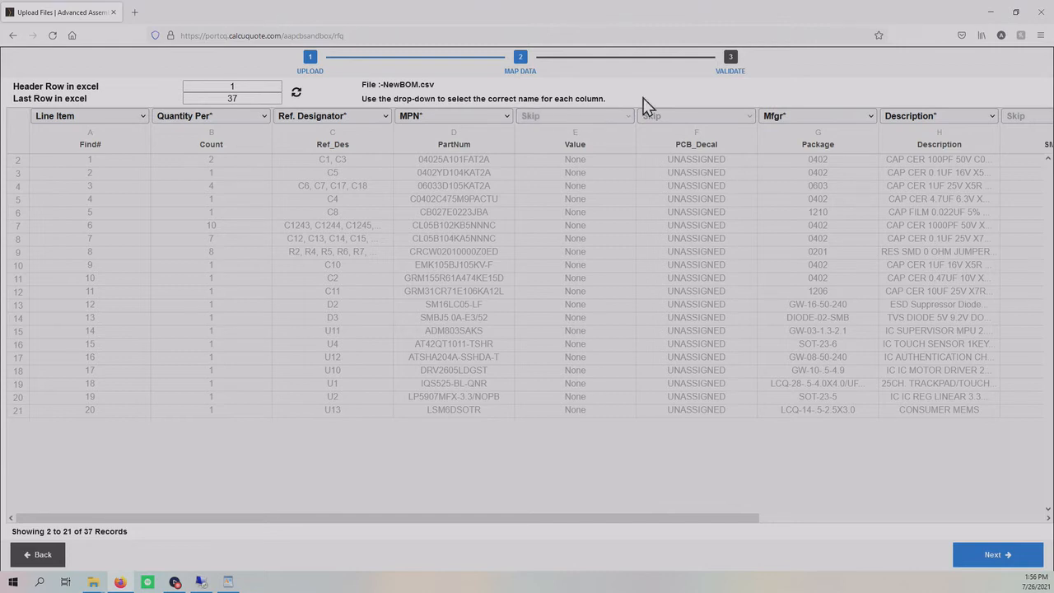
{"action": "left_click", "coordinate": [971, 554]}
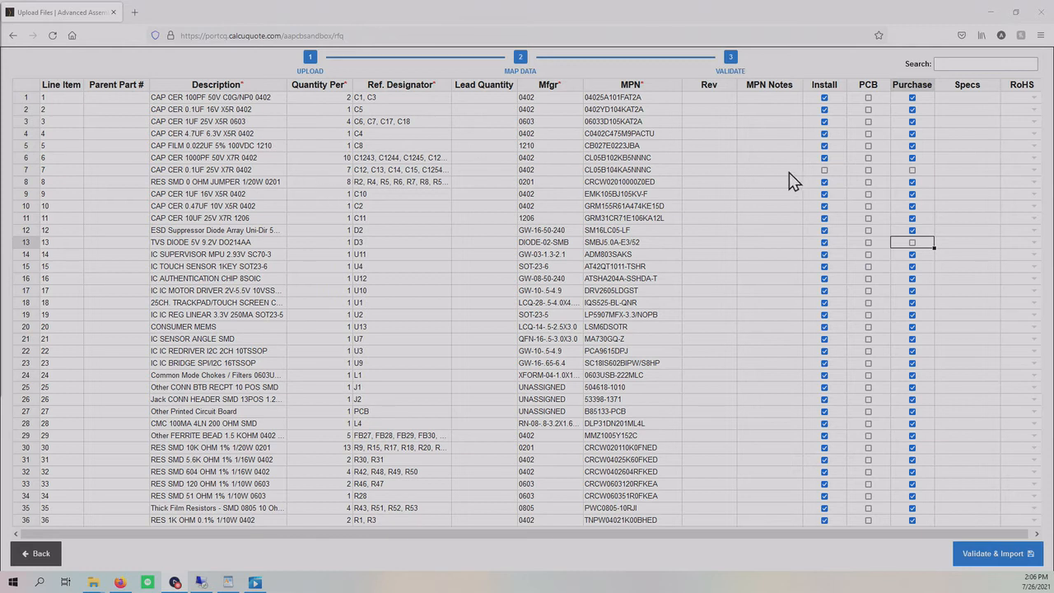
- Exclude line 8 from installation and purchase and line 15 from purchase, and update the BOM with the missing PCB line
{"action": "left_click", "coordinate": [824, 182]}
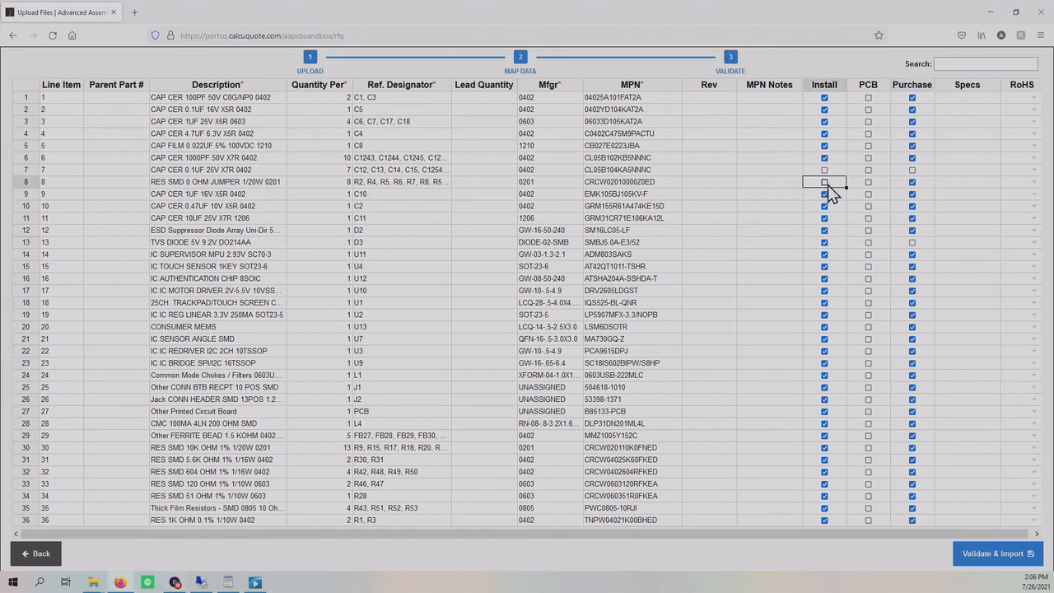
{"action": "left_click", "coordinate": [911, 182]}
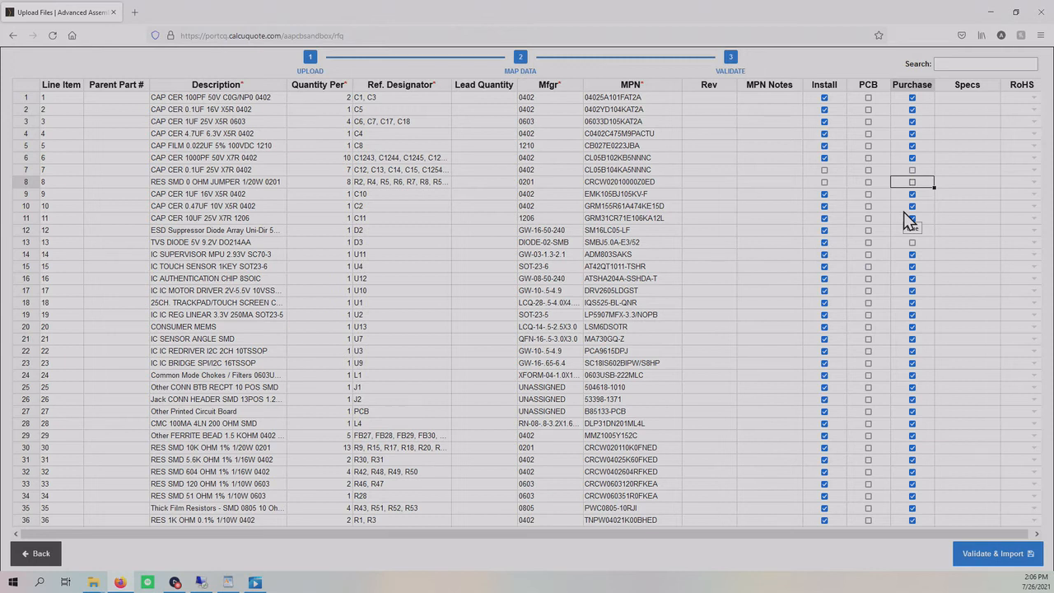
{"action": "left_click", "coordinate": [912, 267]}
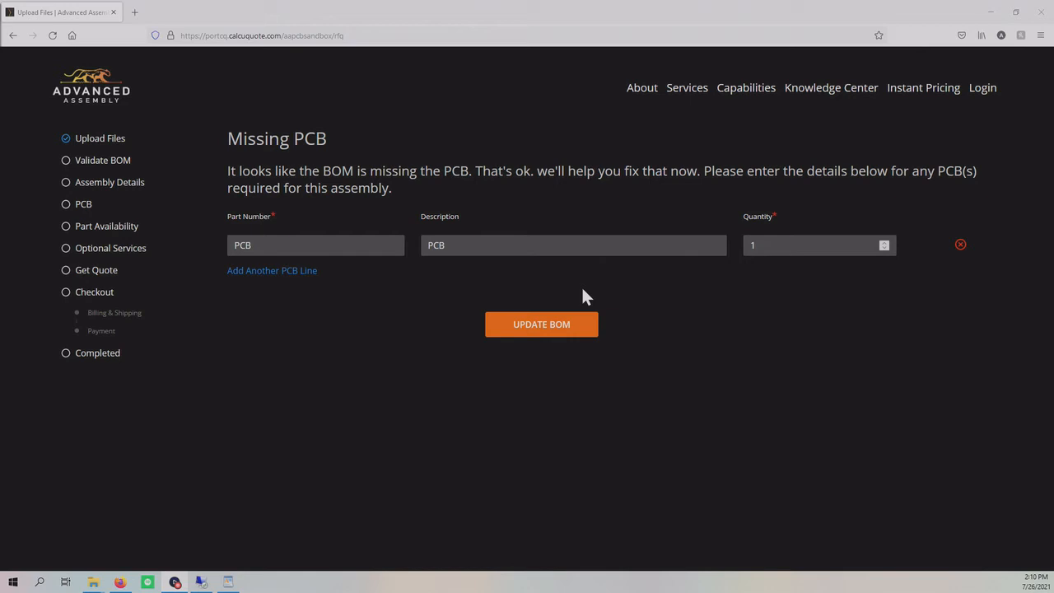
{"action": "left_click", "coordinate": [510, 326]}
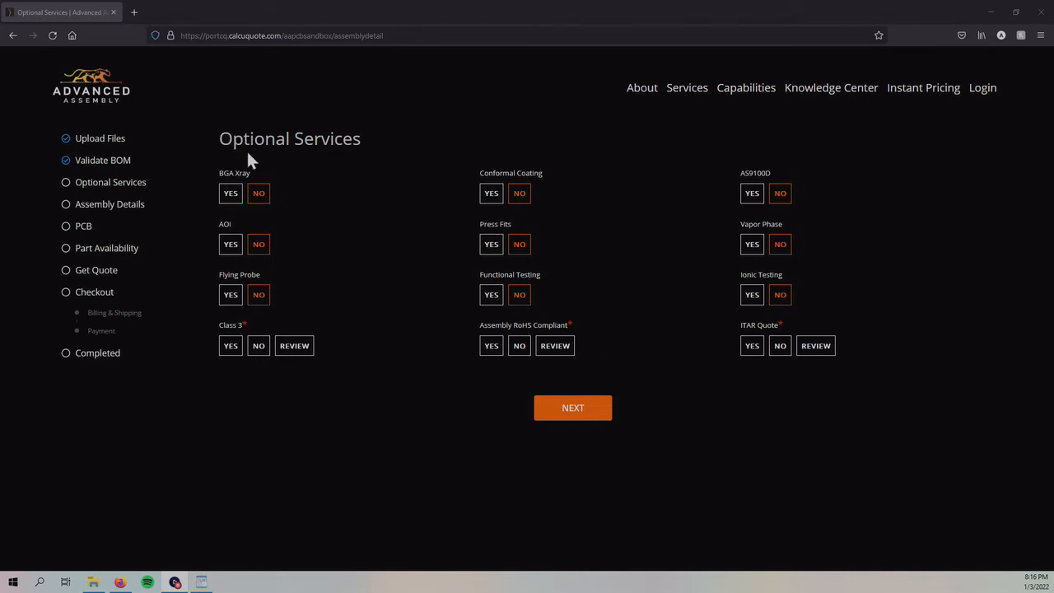
- Switch the BGA Xray service to Yes and back to No, and set Class 3 to Review
{"action": "left_click", "coordinate": [230, 196]}
{"action": "left_click", "coordinate": [260, 194]}
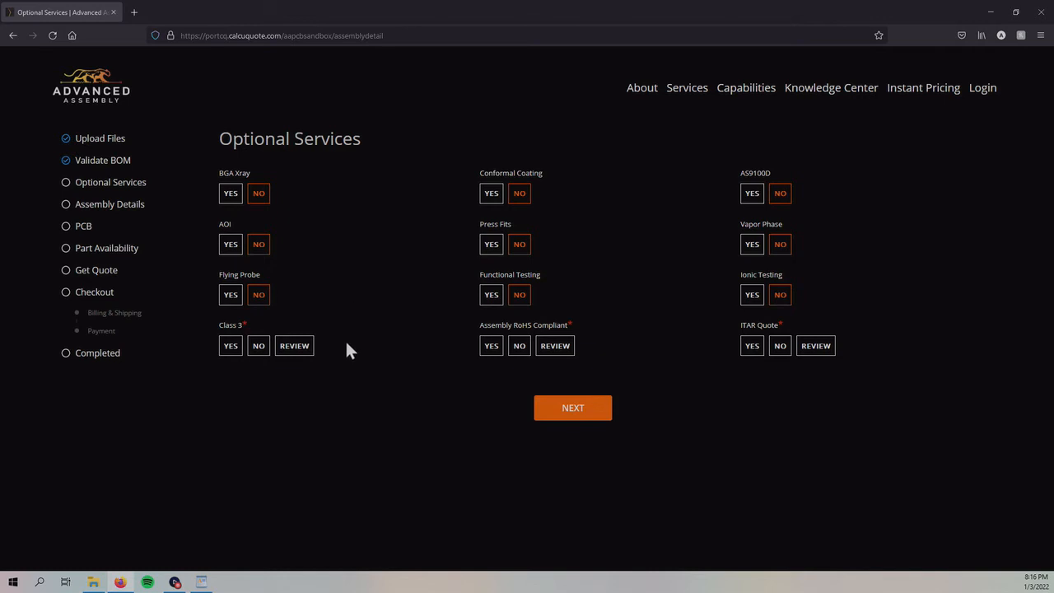
{"action": "left_click", "coordinate": [297, 350]}
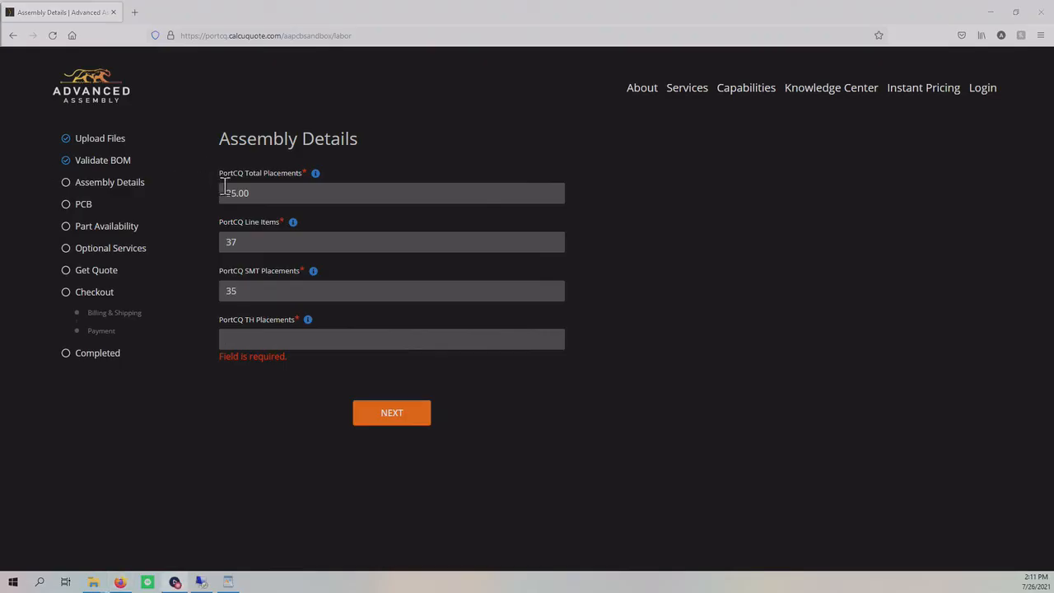
- Fill in the required TH placements and set the PCB's board length to 2.7 in
{"action": "left_click", "coordinate": [260, 339]}
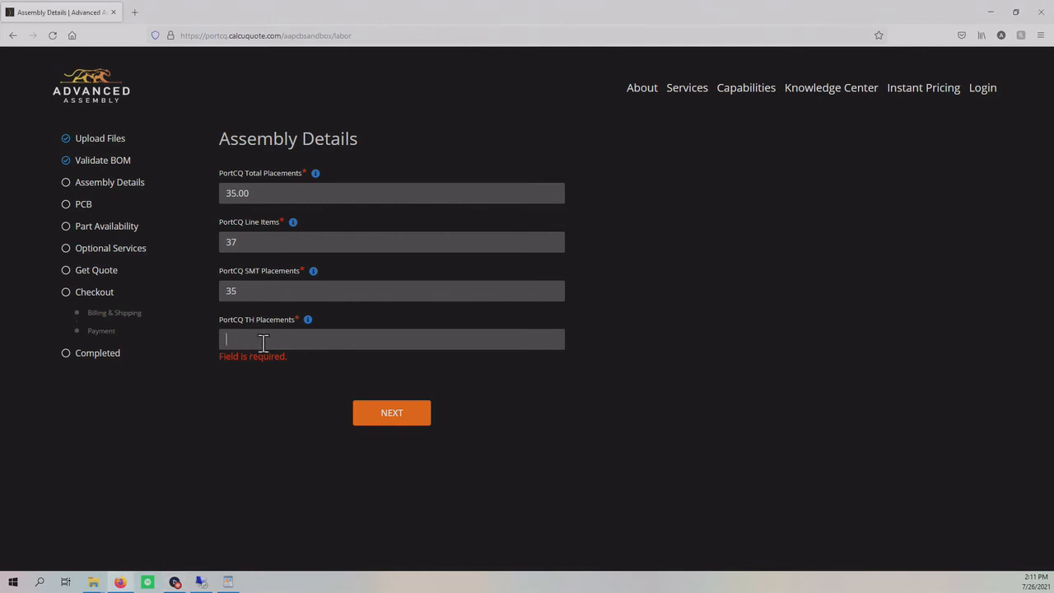
{"action": "type", "text": "2.7"}
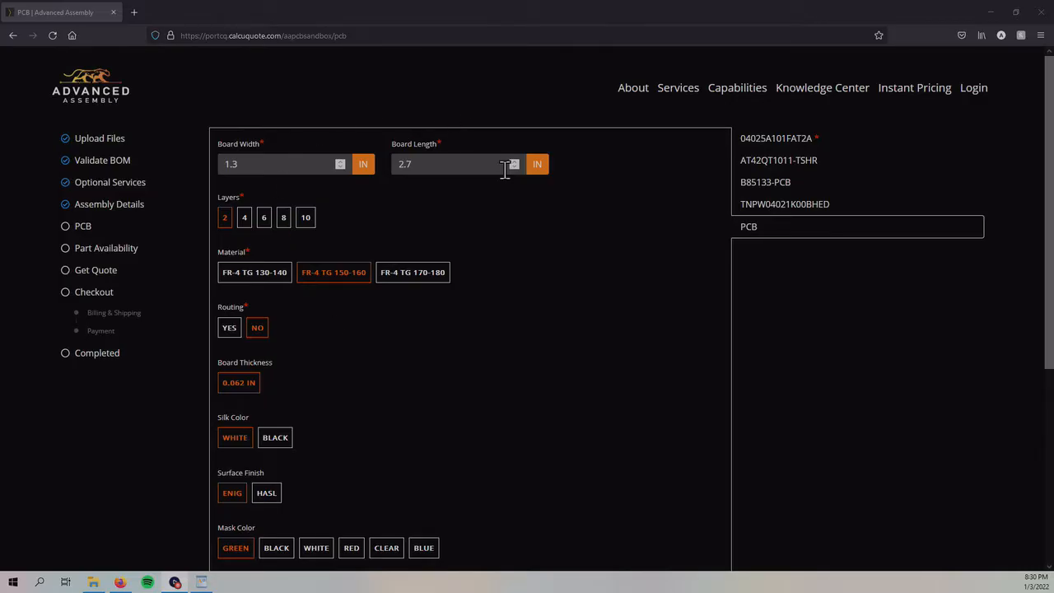
{"action": "scroll", "coordinate": [466, 395], "scroll_direction": "down", "scroll_amount": 3}
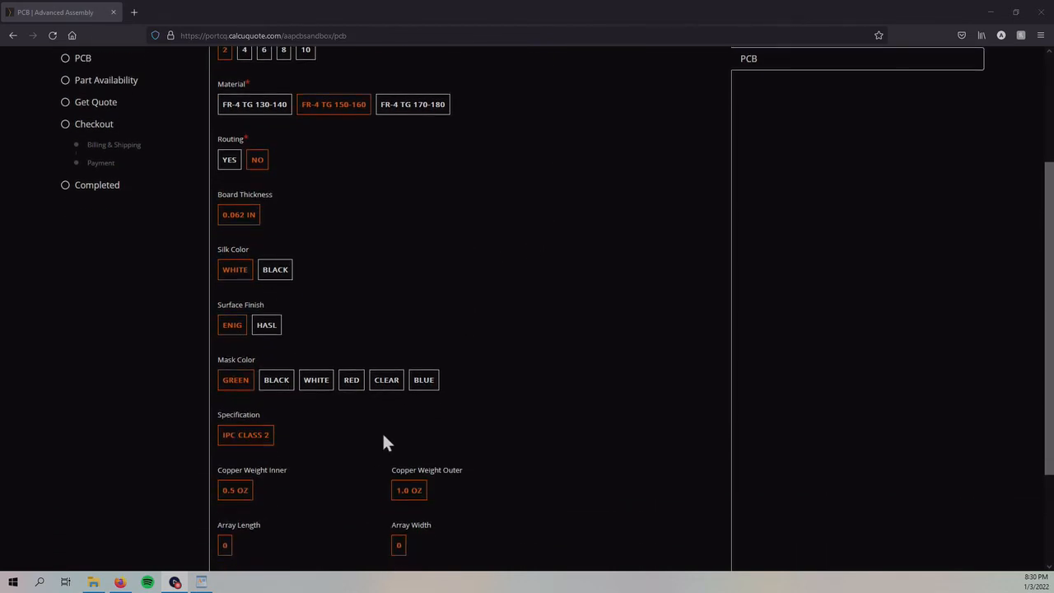
{"action": "scroll", "coordinate": [499, 395], "scroll_direction": "down", "scroll_amount": 2}
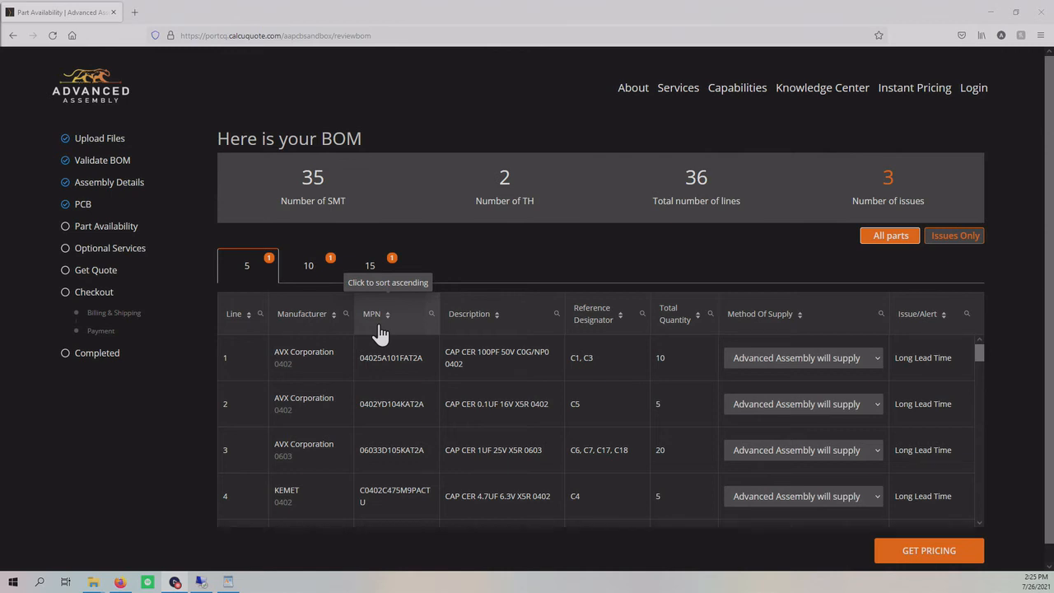
- Filter the BOM to issues only, accept the alternative for line 11 at quantity 5, and show the issues for quantity 10
{"action": "left_click", "coordinate": [948, 245]}
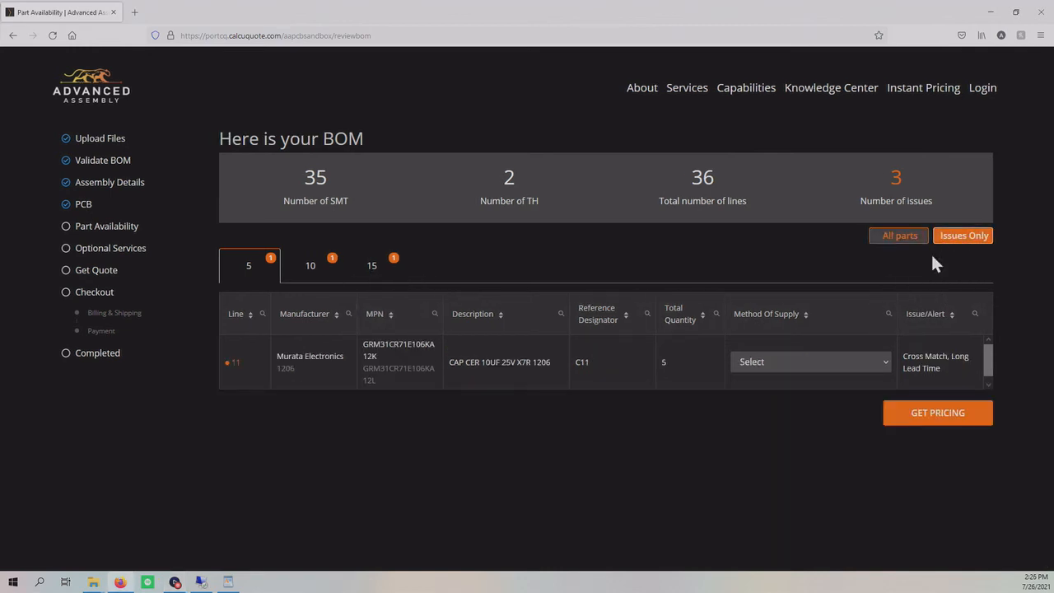
{"action": "left_click", "coordinate": [859, 366]}
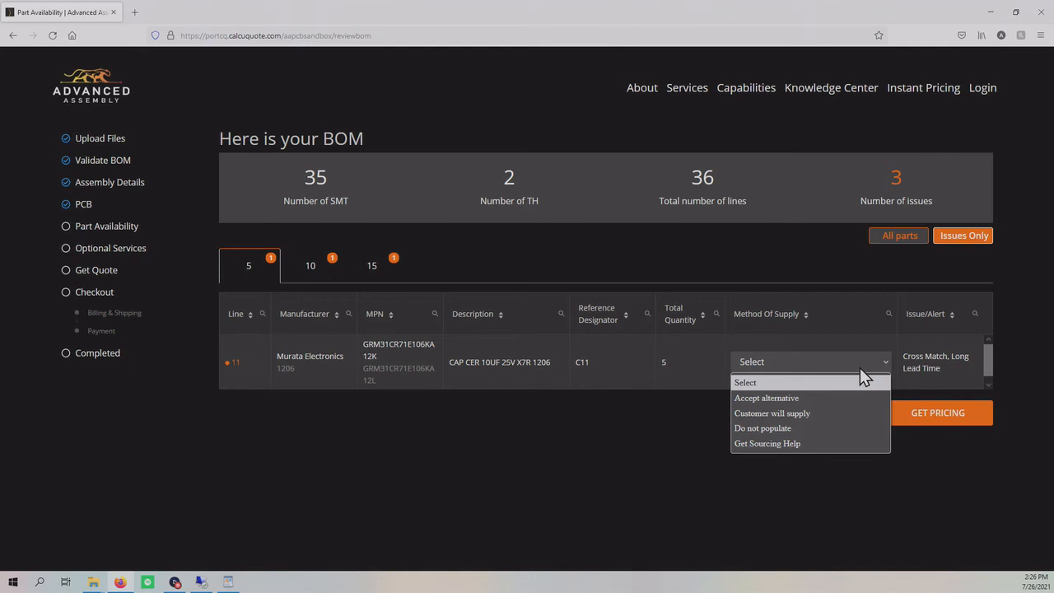
{"action": "left_click", "coordinate": [849, 398]}
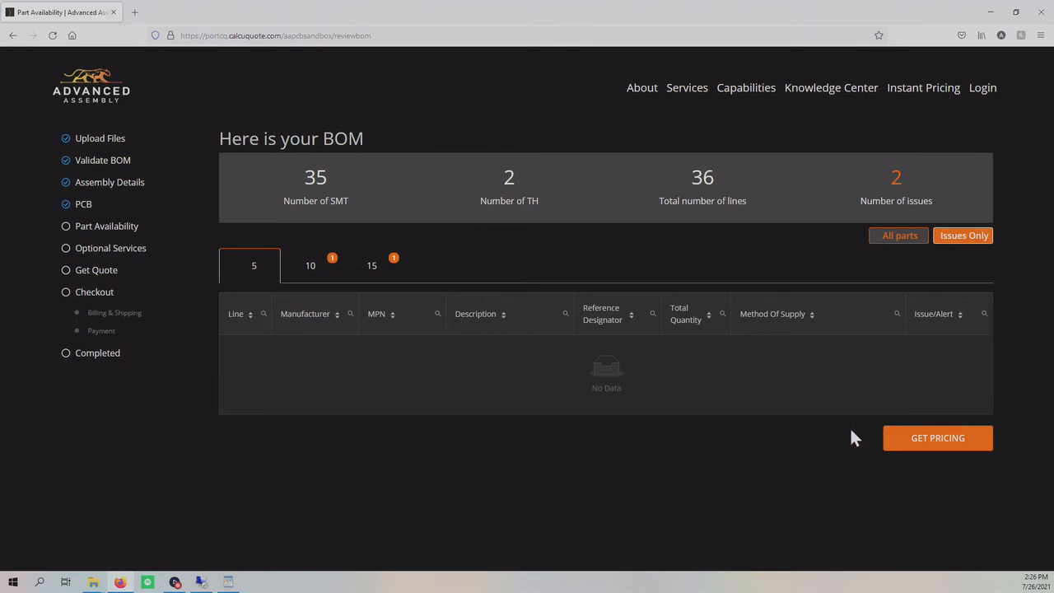
{"action": "left_click", "coordinate": [310, 280]}
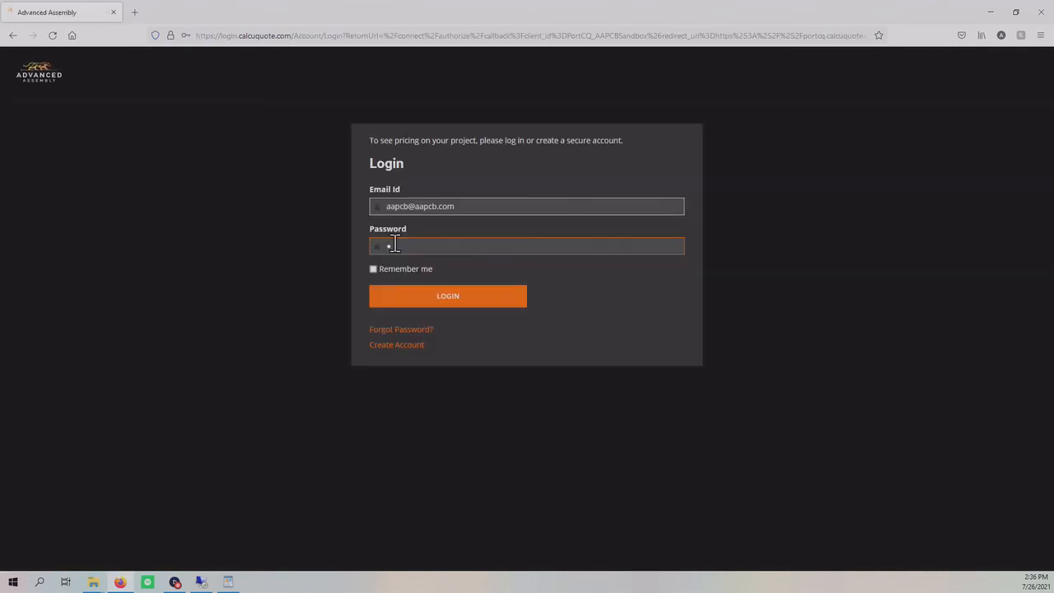
- Enter the account password to log in and get the project's pricing
{"action": "type", "text": "•••••••"}
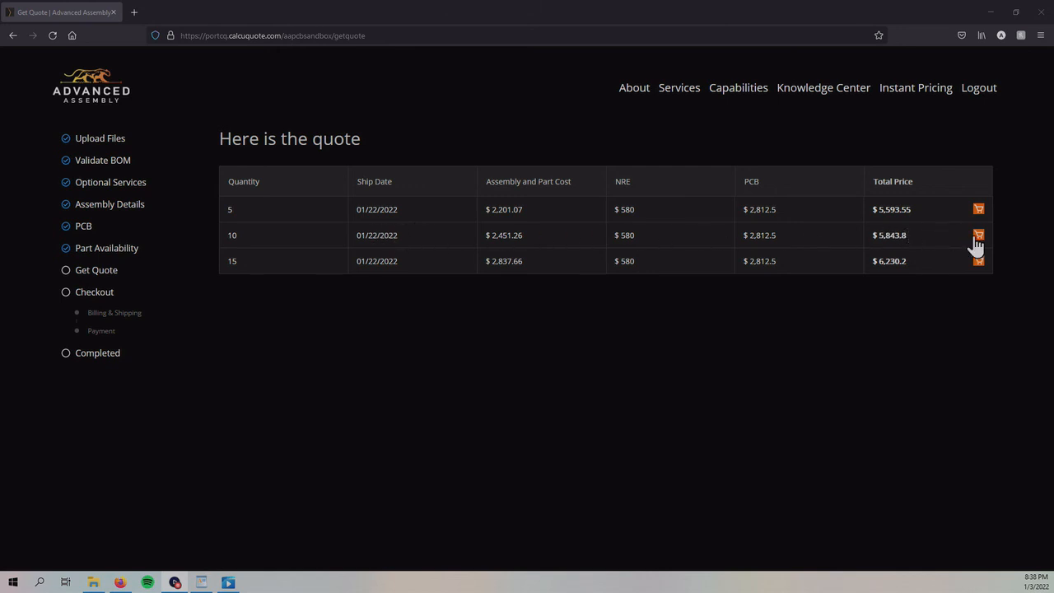
- Take the quantity 10 quote to checkout and choose Ground as the shipping method
{"action": "left_click", "coordinate": [977, 235]}
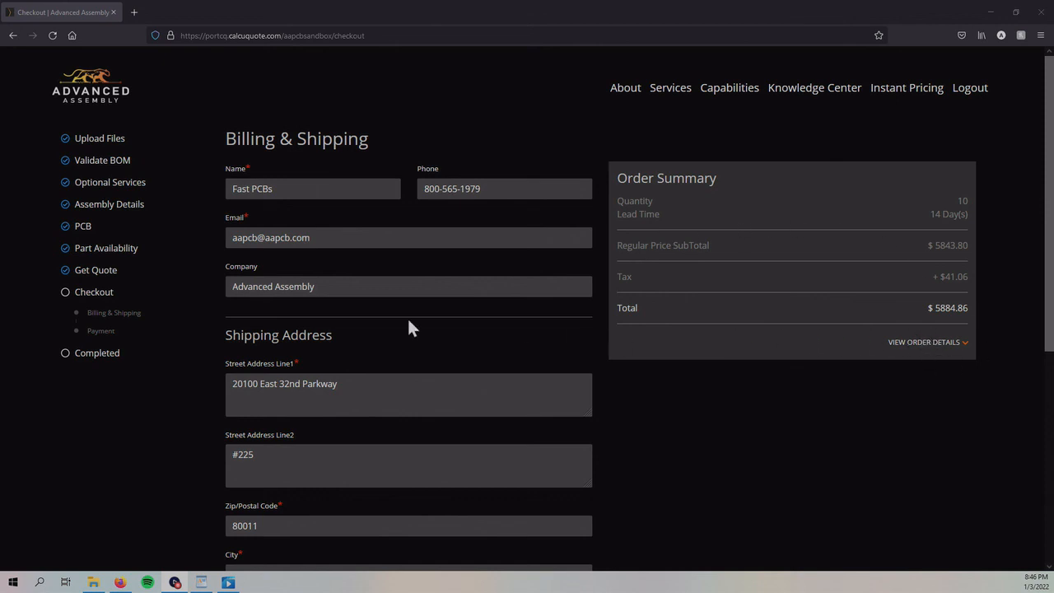
{"action": "scroll", "coordinate": [329, 327], "scroll_direction": "down", "scroll_amount": 3}
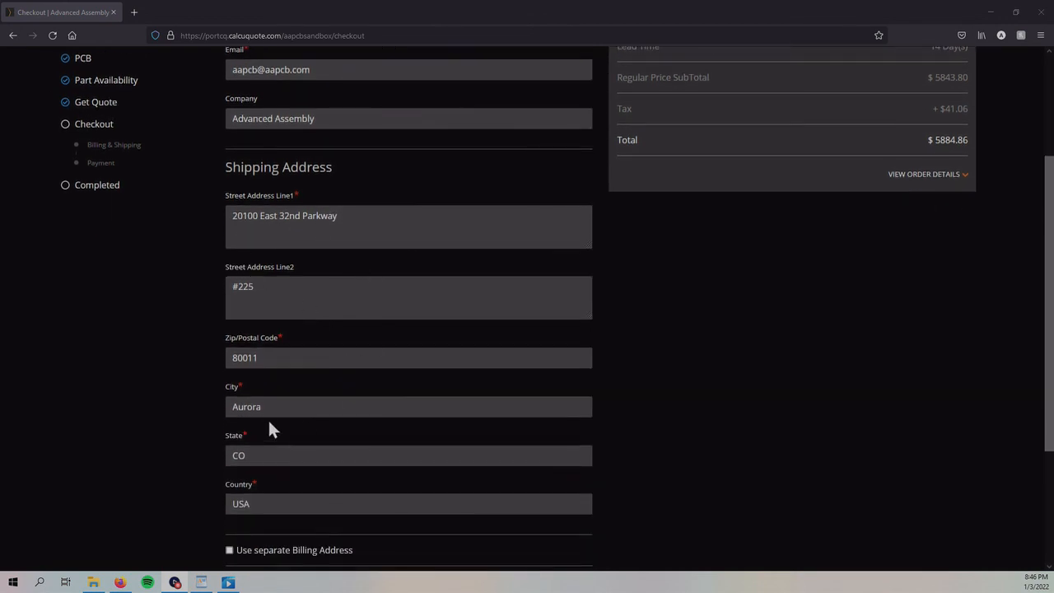
{"action": "scroll", "coordinate": [267, 424], "scroll_direction": "down", "scroll_amount": 3}
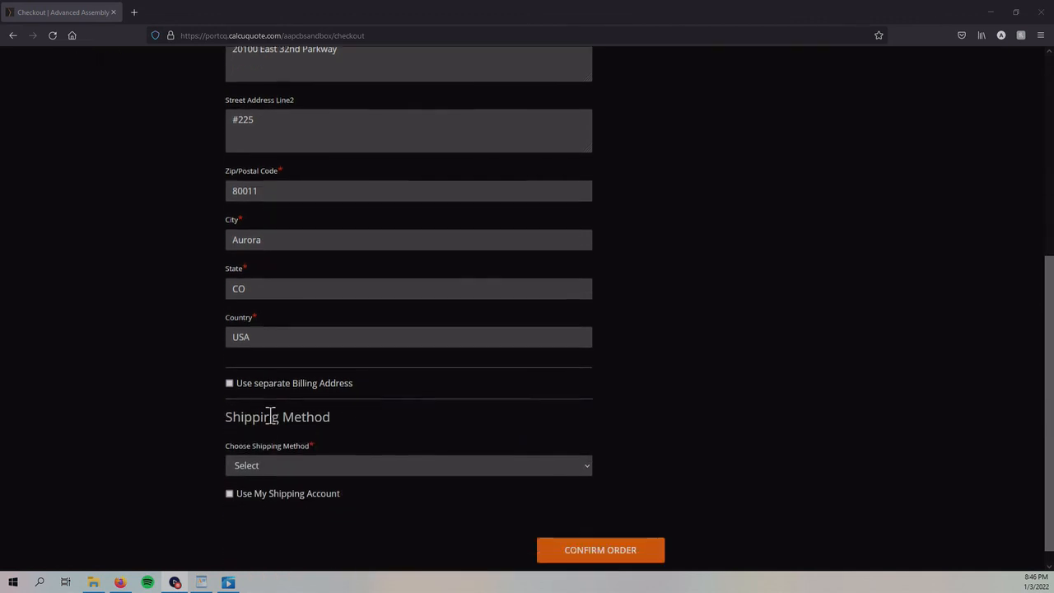
{"action": "left_click", "coordinate": [301, 457]}
{"action": "left_click", "coordinate": [260, 501]}
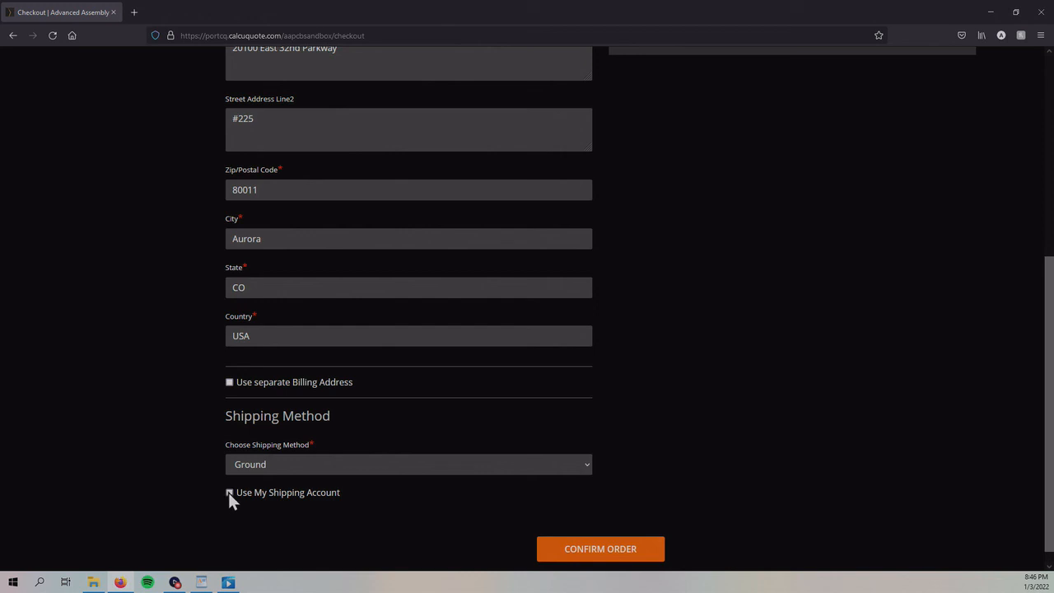
- Enable the use of your own shipping account and confirm the order to proceed to card payment
{"action": "left_click", "coordinate": [228, 492]}
{"action": "scroll", "coordinate": [166, 444], "scroll_direction": "down", "scroll_amount": 1}
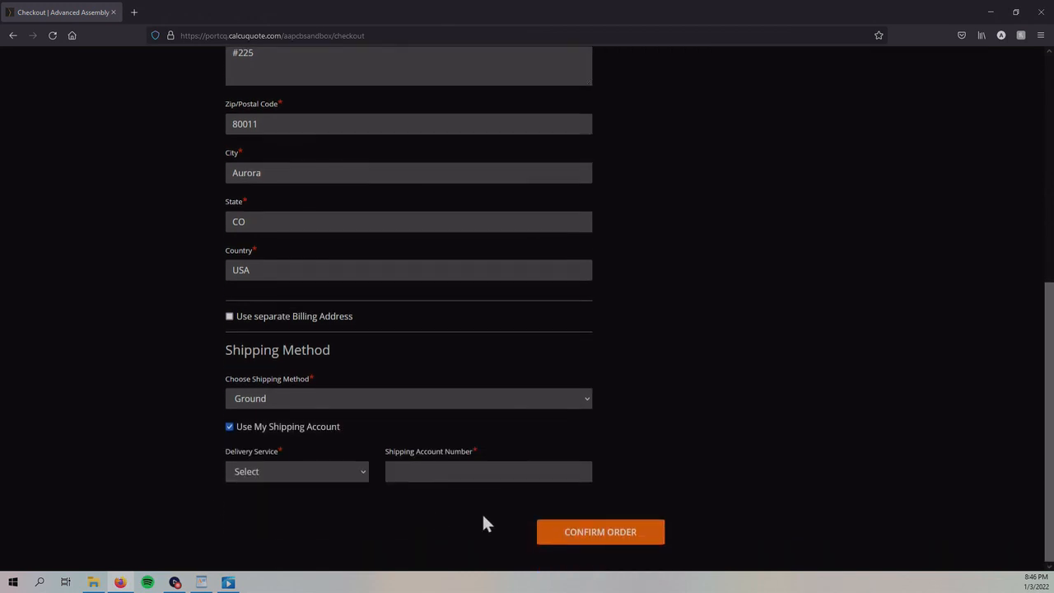
{"action": "left_click", "coordinate": [656, 530]}
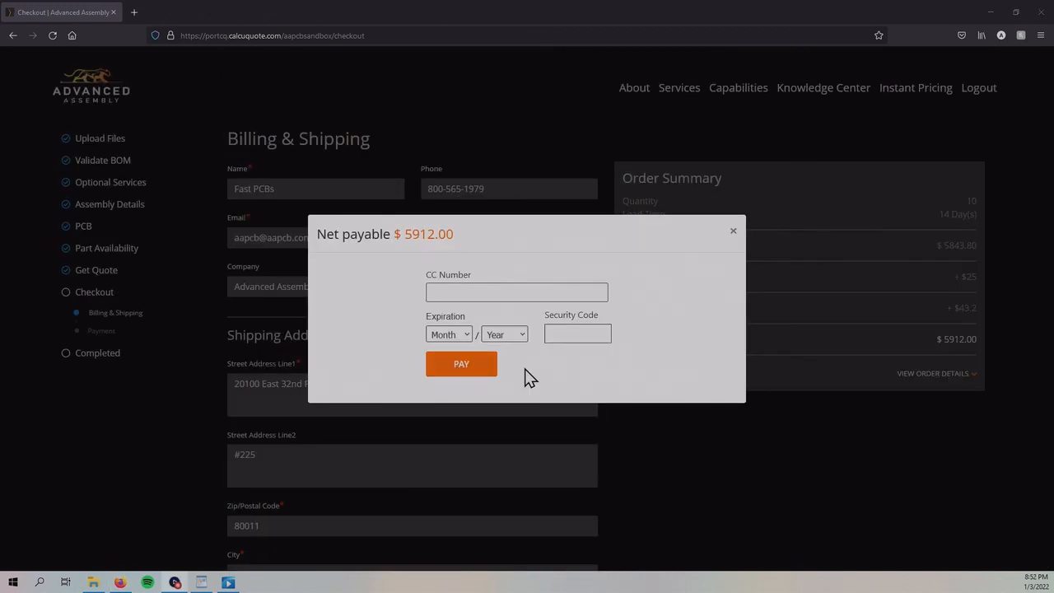